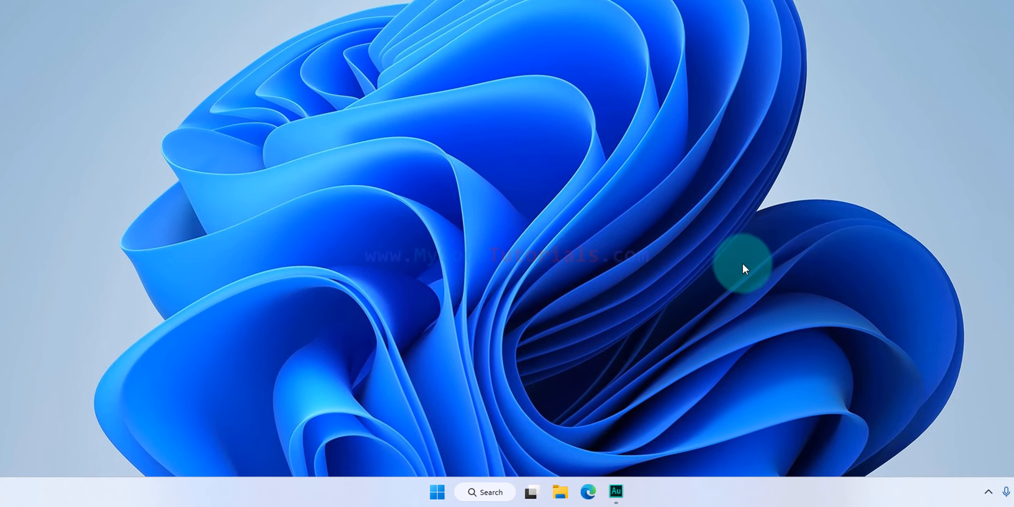
Open Command Prompt and run python to check for an existing installation, then close the Microsoft Store
{"action": "left_click", "coordinate": [437, 490]}
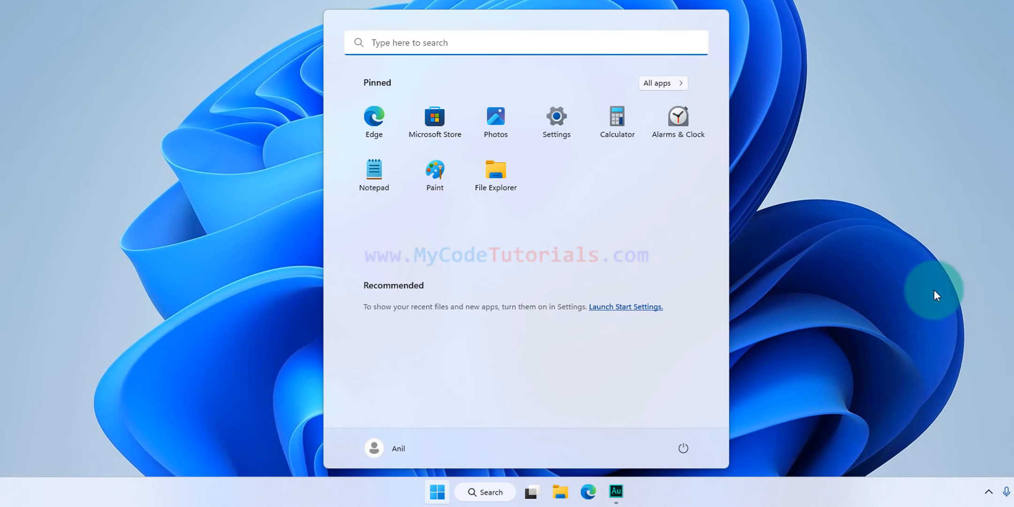
{"action": "type", "text": "cmd"}
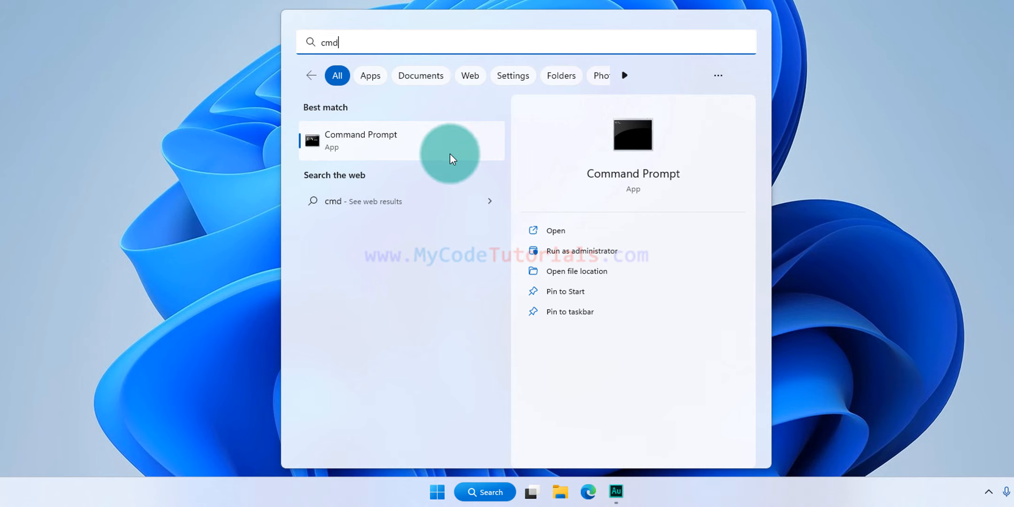
{"action": "left_click", "coordinate": [465, 157]}
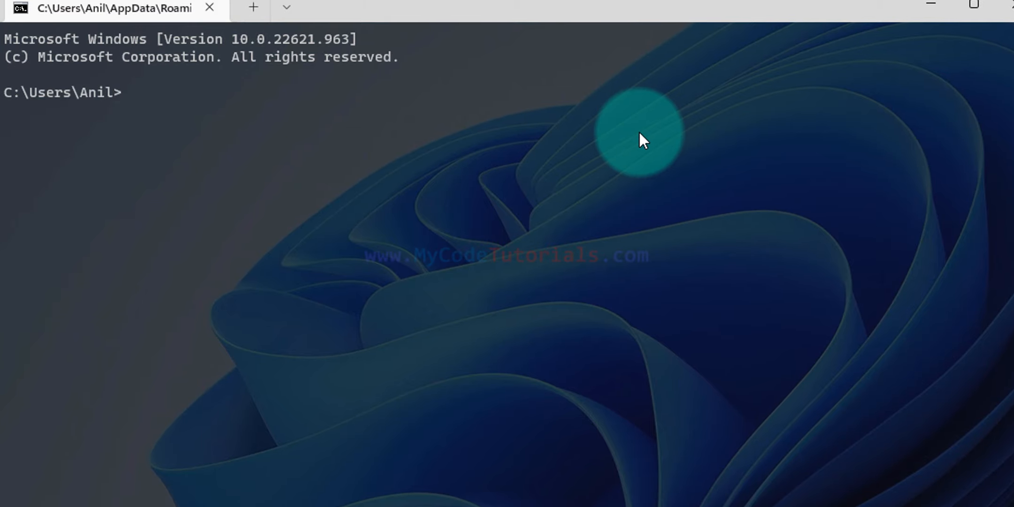
{"action": "type", "text": "python"}
{"action": "key", "text": "Return"}
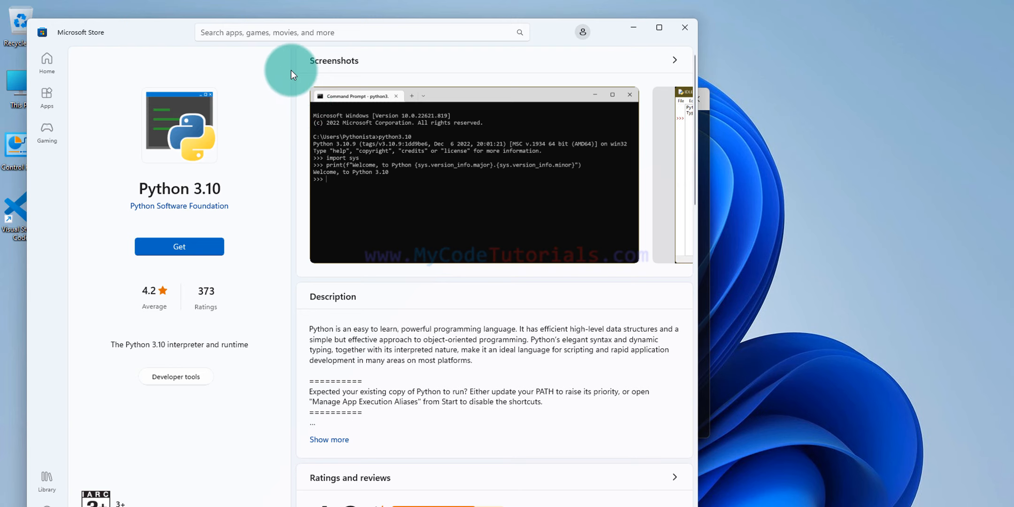
{"action": "left_click", "coordinate": [685, 28]}
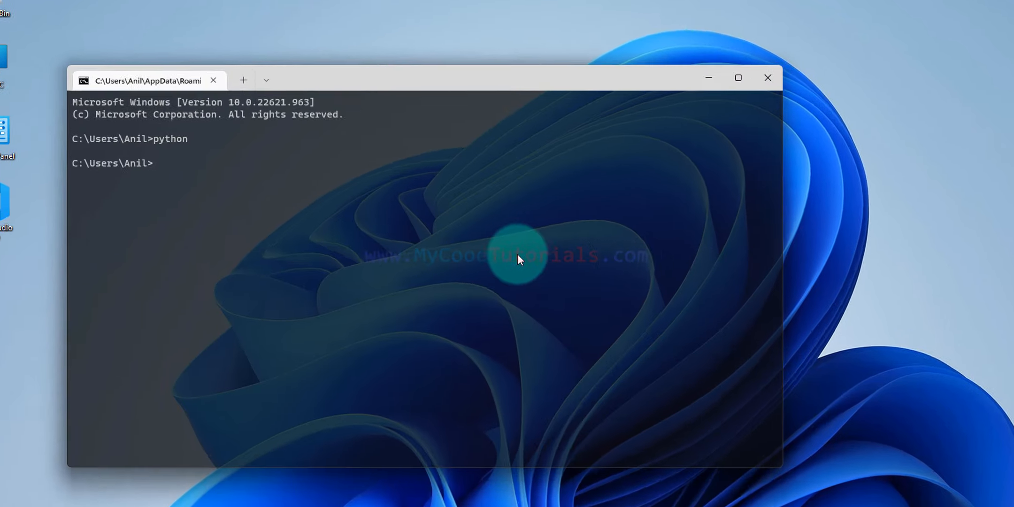
Check the installed Python version with python --version and close Command Prompt
{"action": "type", "text": "python"}
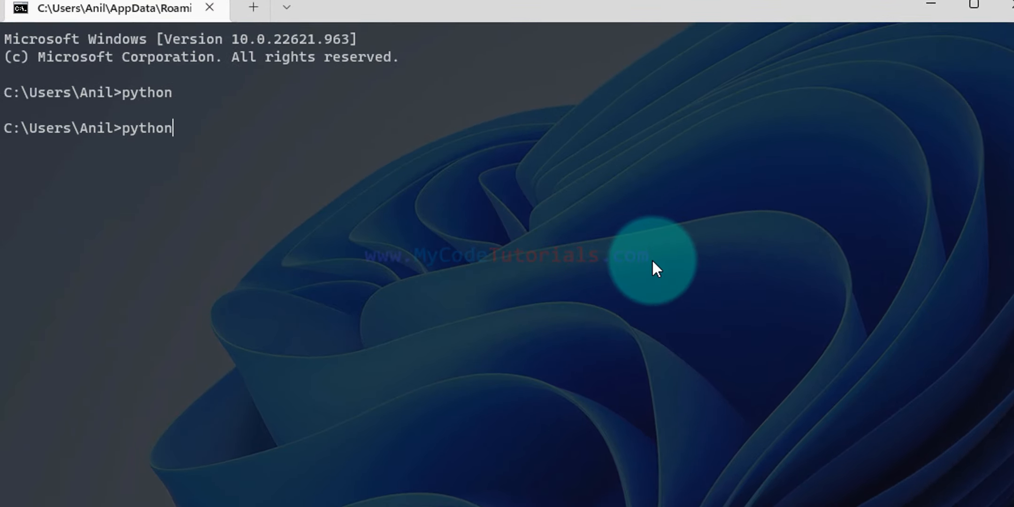
{"action": "type", "text": " --version"}
{"action": "key", "text": "Return"}
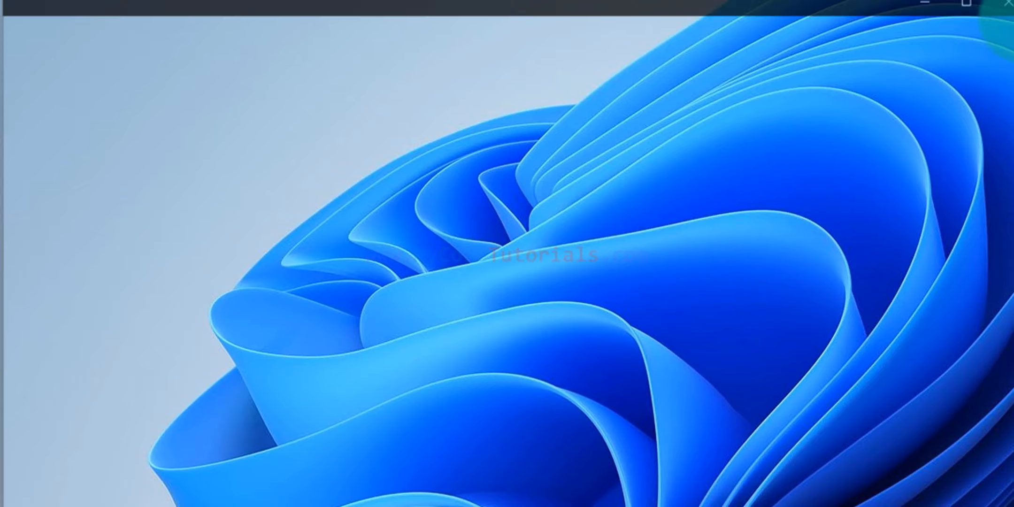
{"action": "left_click", "coordinate": [1005, 13]}
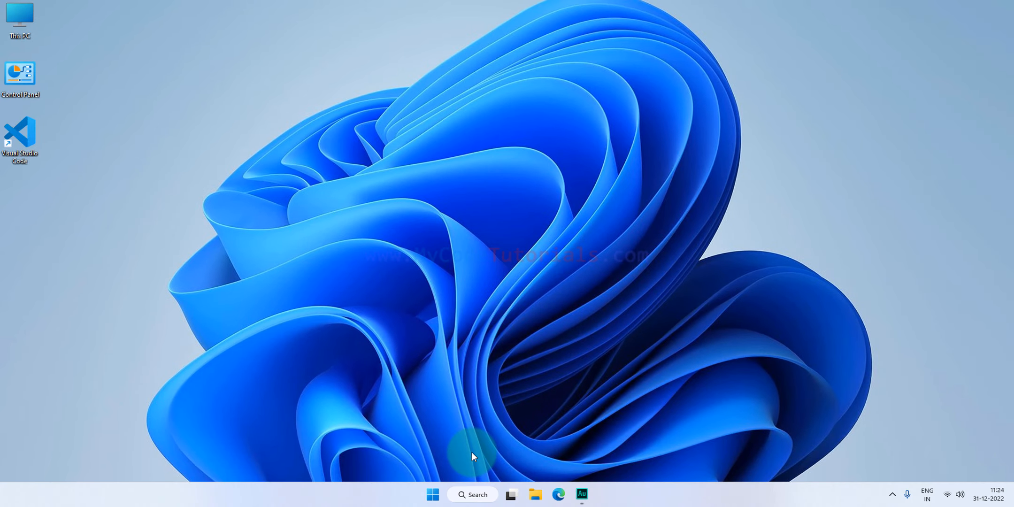
Turn off the App Installer execution aliases for python.exe and python3.exe in Windows Settings, and close Settings
{"action": "left_click", "coordinate": [431, 494]}
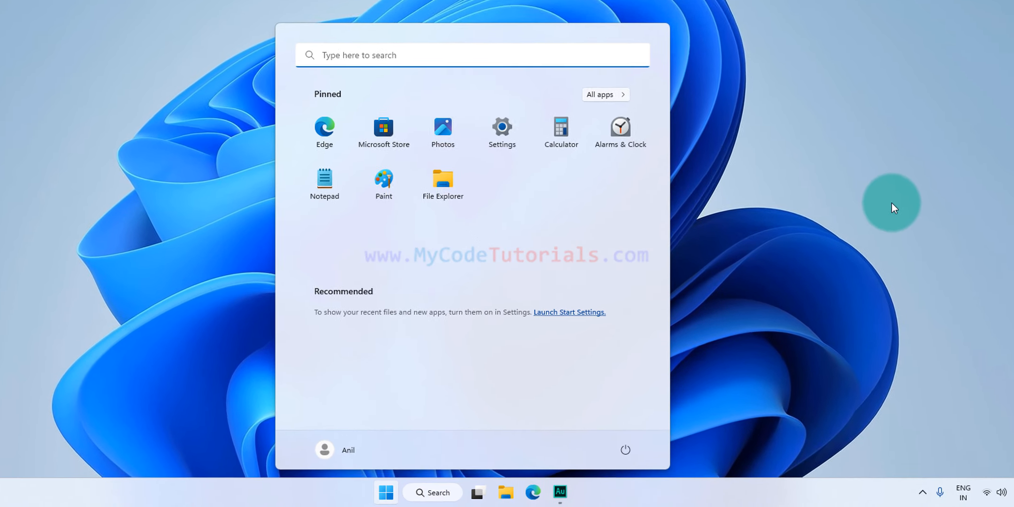
{"action": "type", "text": "manage"}
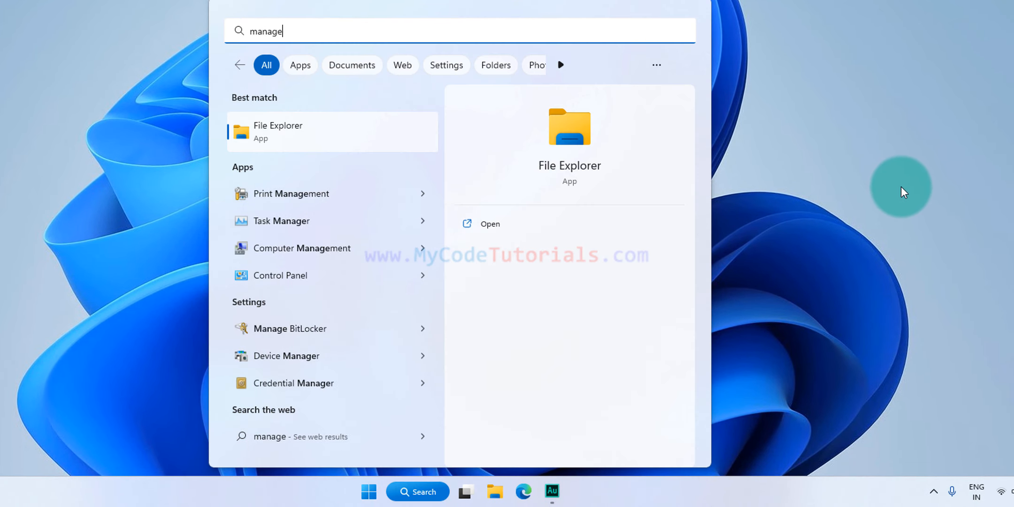
{"action": "type", "text": " app e"}
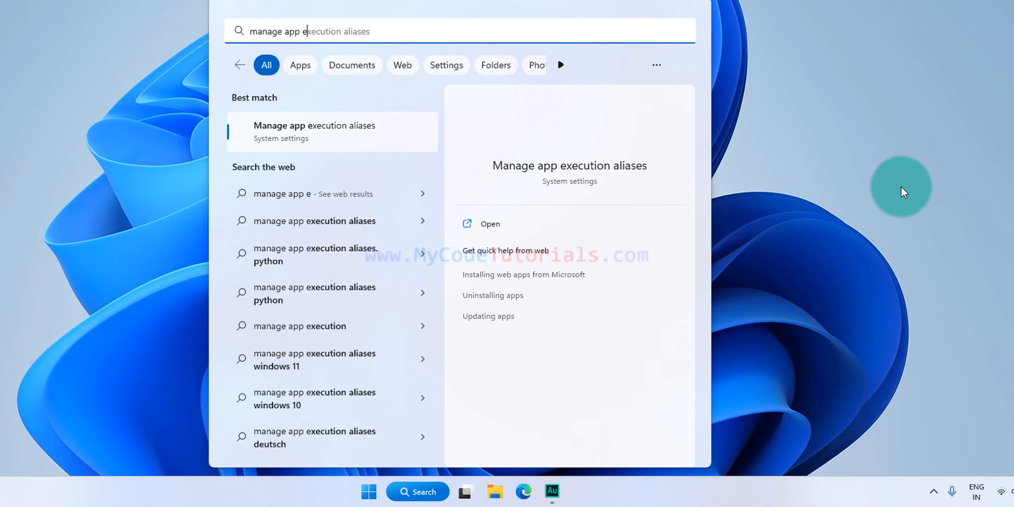
{"action": "left_click", "coordinate": [390, 134]}
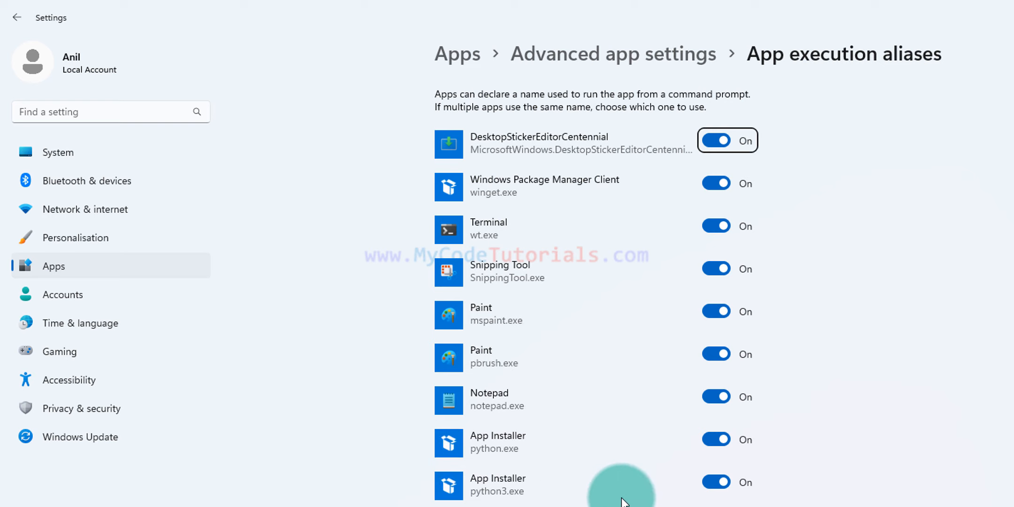
{"action": "left_click", "coordinate": [715, 439]}
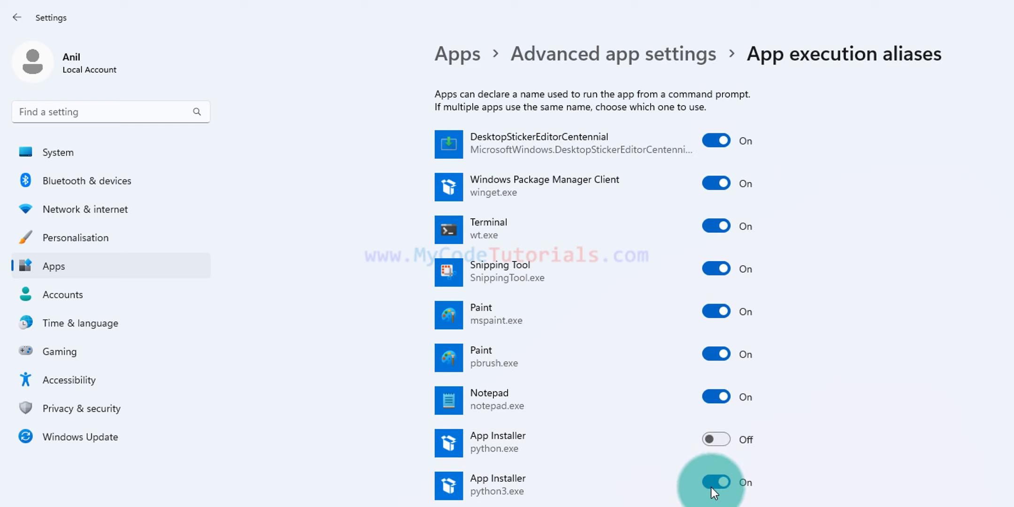
{"action": "left_click", "coordinate": [713, 484]}
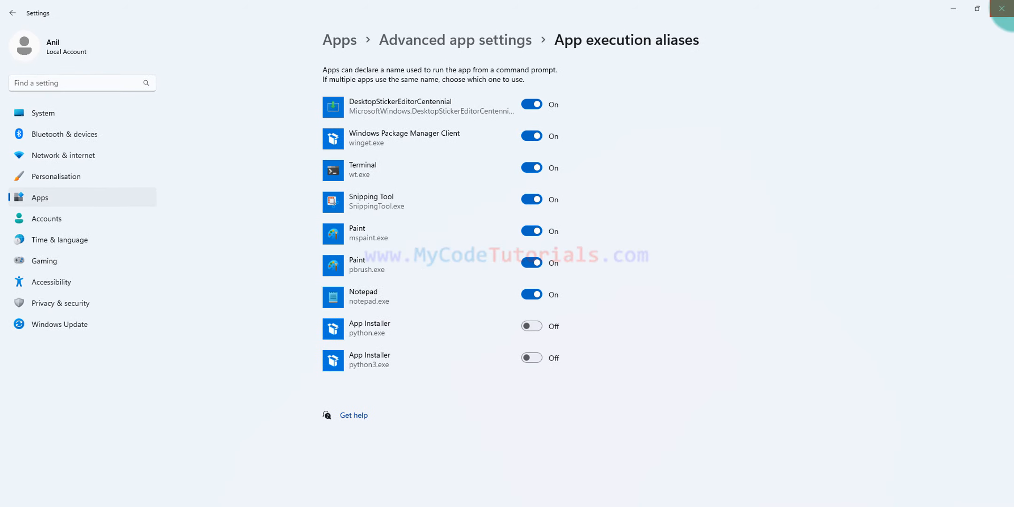
{"action": "left_click", "coordinate": [1003, 9]}
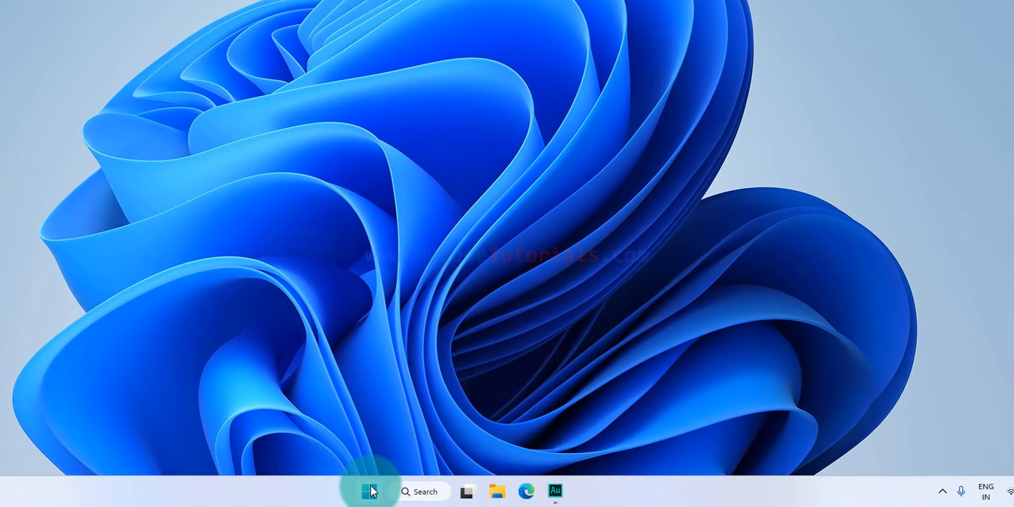
Run python again in a new Command Prompt to test the command, and close the window
{"action": "left_click", "coordinate": [371, 491]}
{"action": "type", "text": "cmd"}
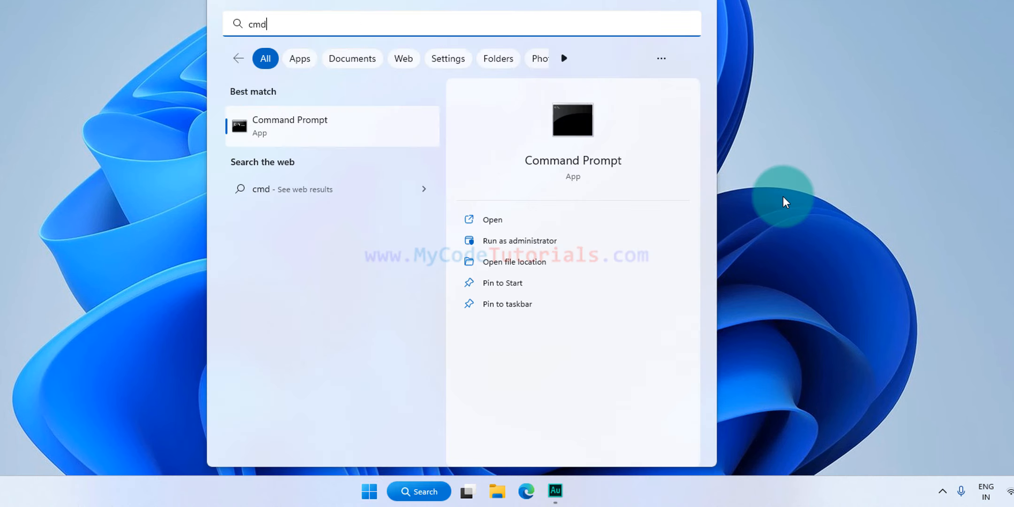
{"action": "key", "text": "Return"}
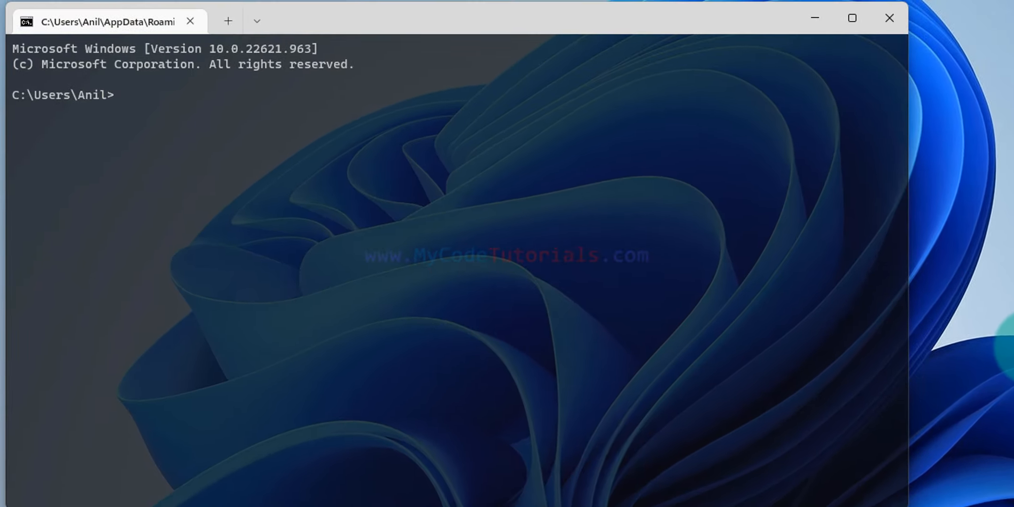
{"action": "type", "text": "python"}
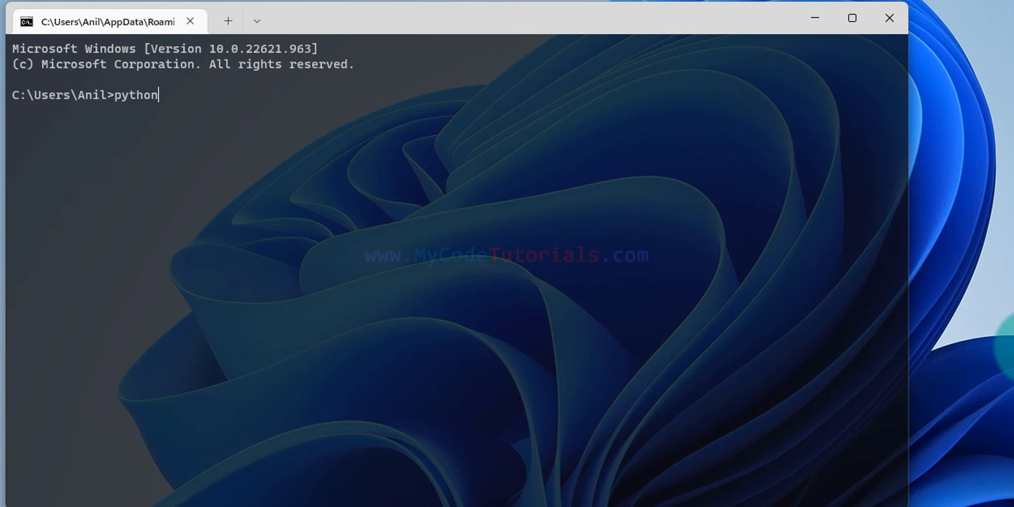
{"action": "key", "text": "Return"}
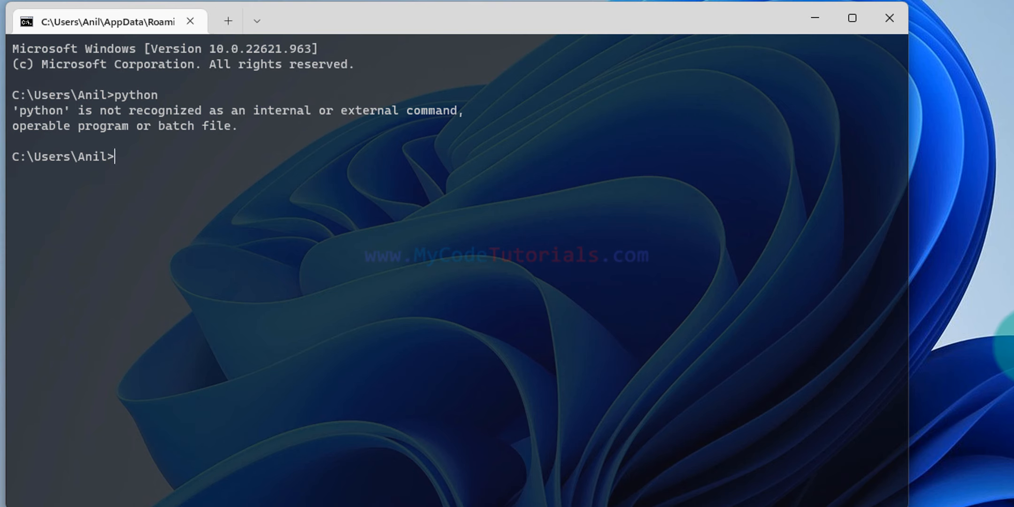
{"action": "left_click", "coordinate": [896, 24]}
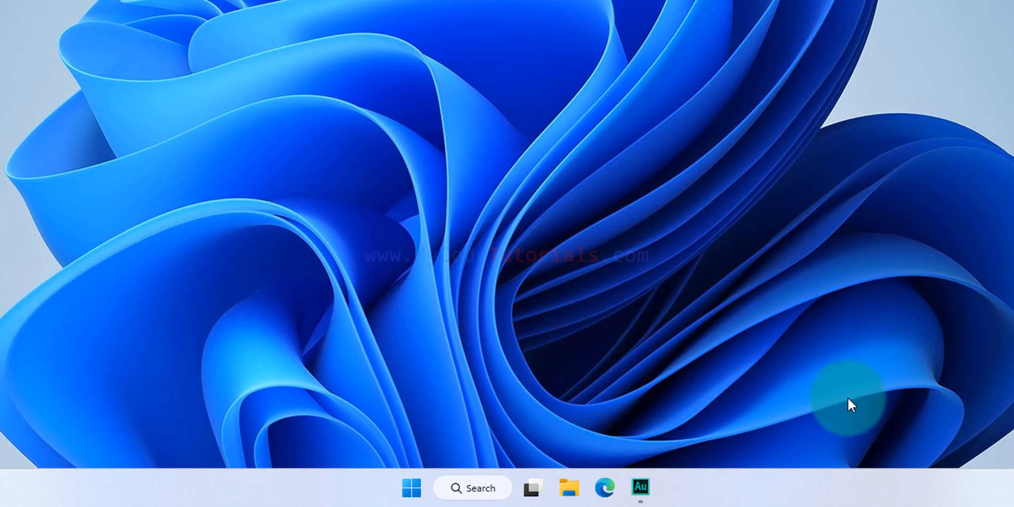
Switch to Edge, go to python.org and download Python 3.11.1 for Windows
{"action": "left_click", "coordinate": [610, 478]}
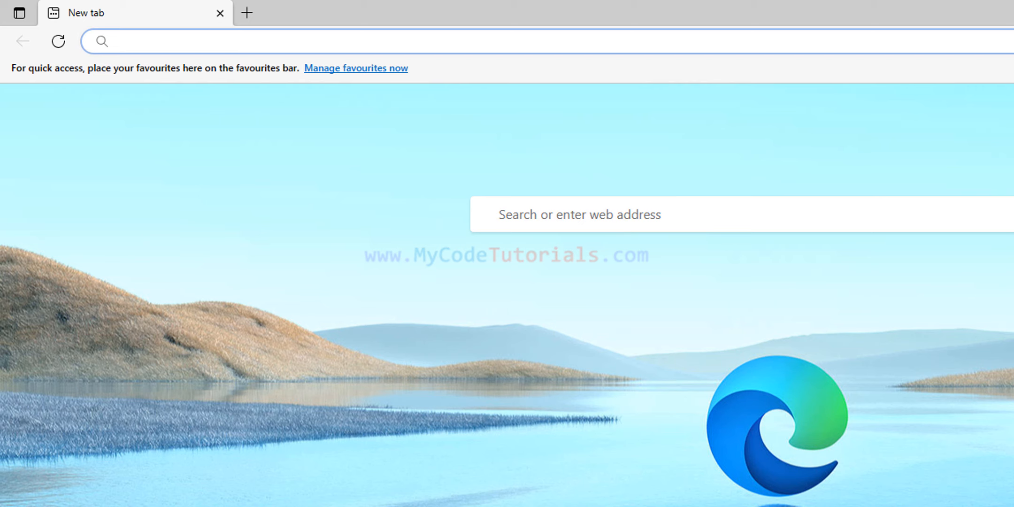
{"action": "type", "text": "pytho"}
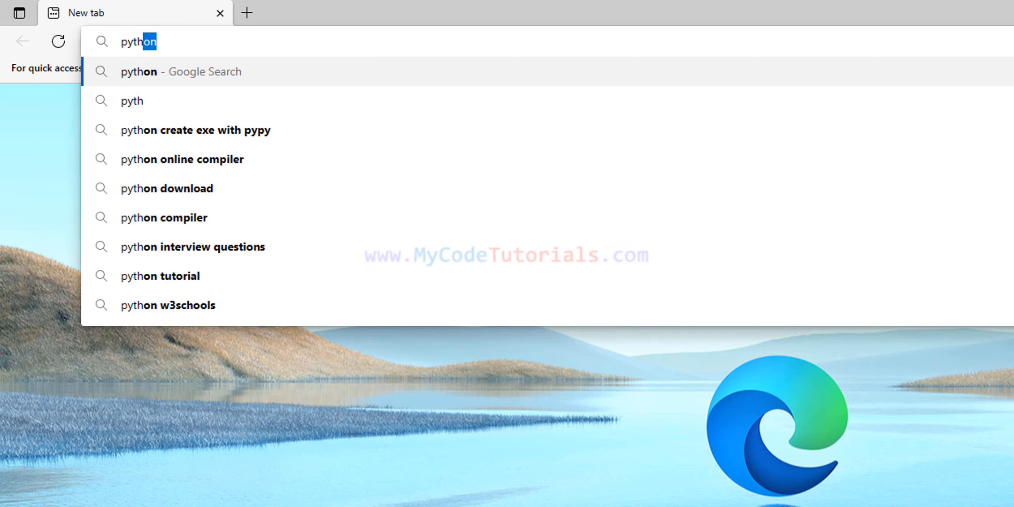
{"action": "type", "text": "n.org"}
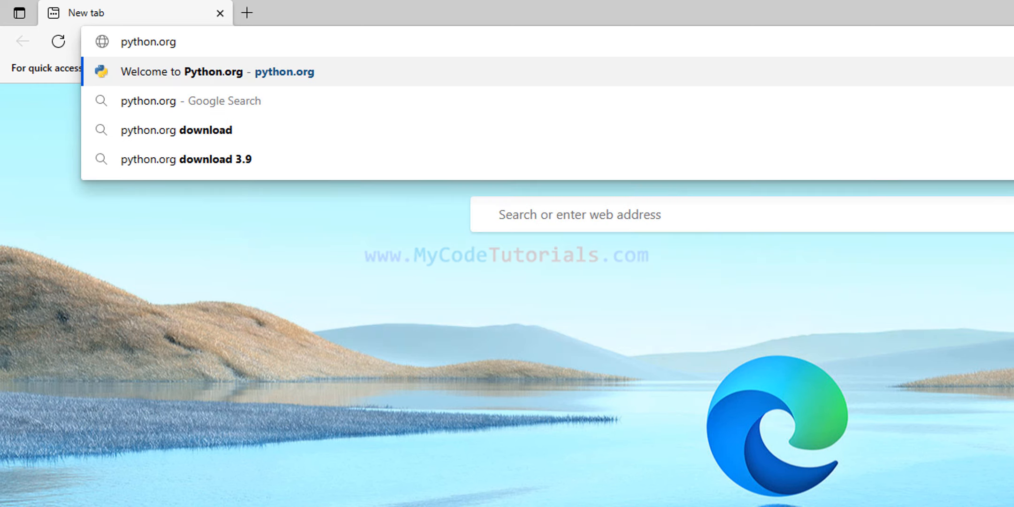
{"action": "key", "text": "Return"}
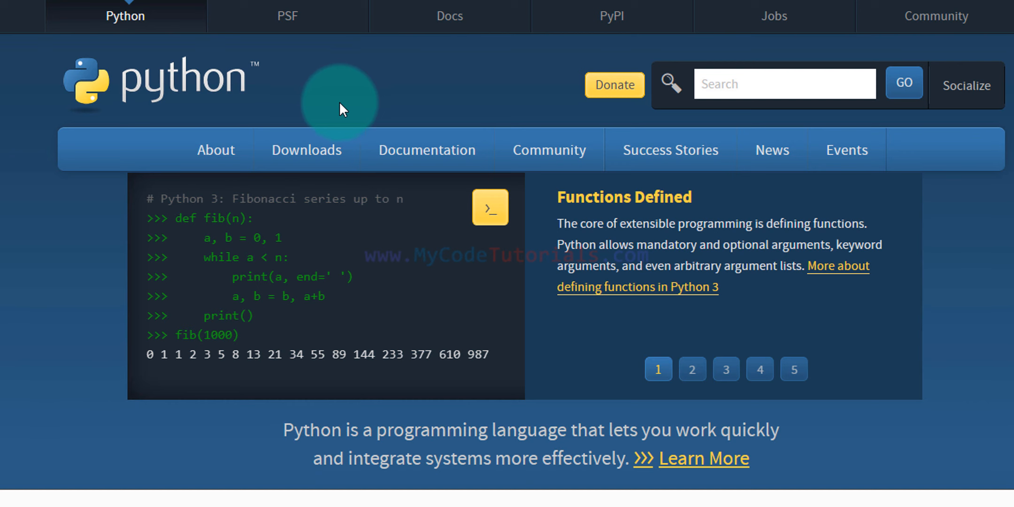
{"action": "mouse_move", "coordinate": [331, 151]}
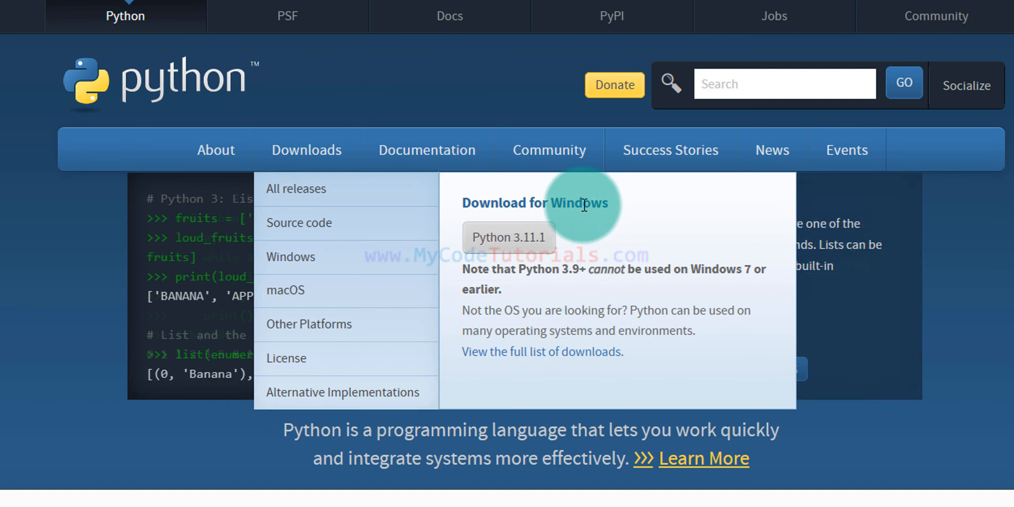
{"action": "left_click", "coordinate": [535, 244]}
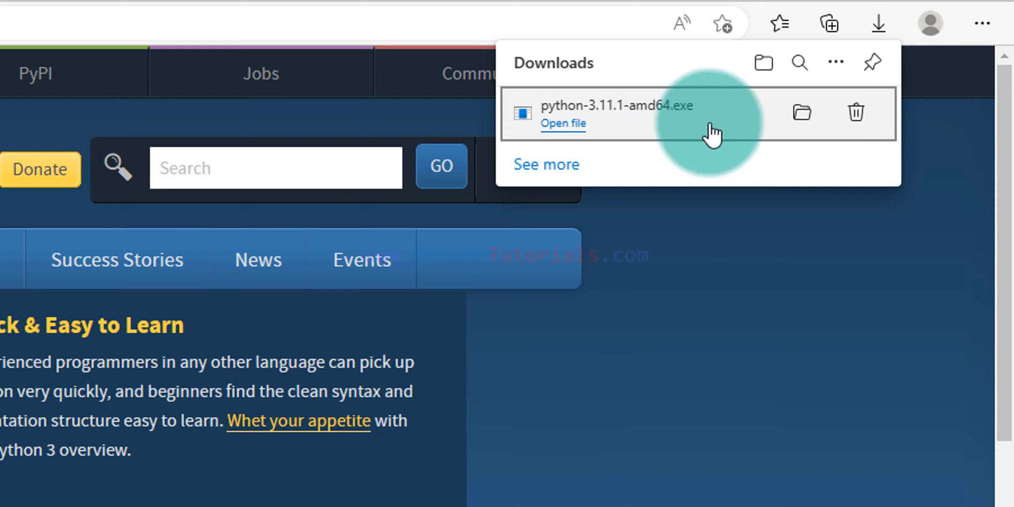
Show the downloaded python-3.11.1-amd64 file in its folder and launch the installer
{"action": "left_click", "coordinate": [801, 113]}
{"action": "left_click", "coordinate": [931, 170]}
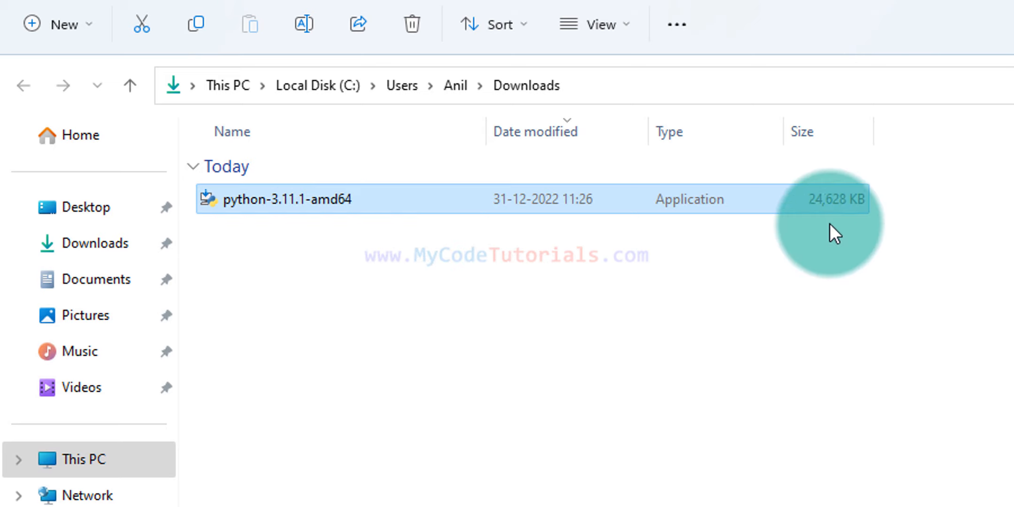
{"action": "double_click", "coordinate": [440, 201]}
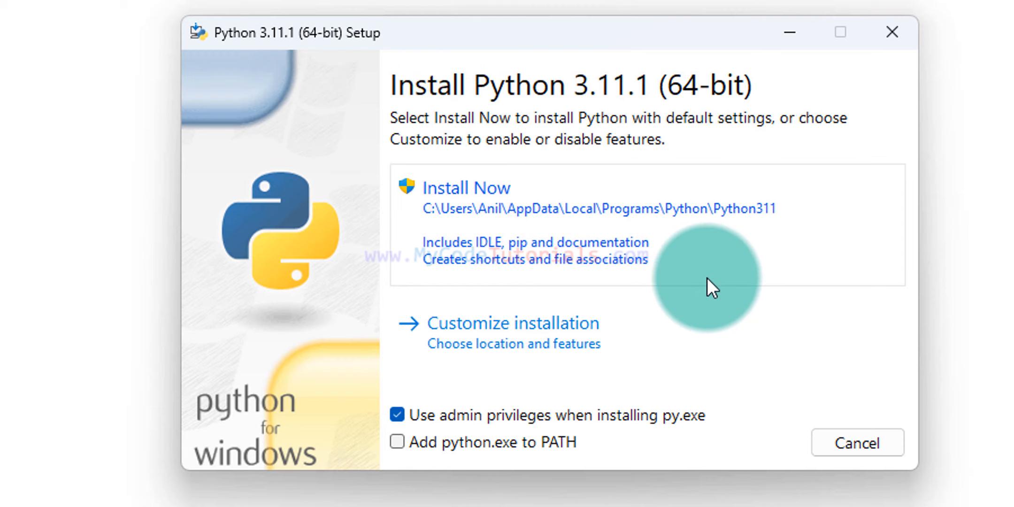
Install Python 3.11.1 with the default settings and python.exe added to PATH
{"action": "left_click", "coordinate": [399, 448]}
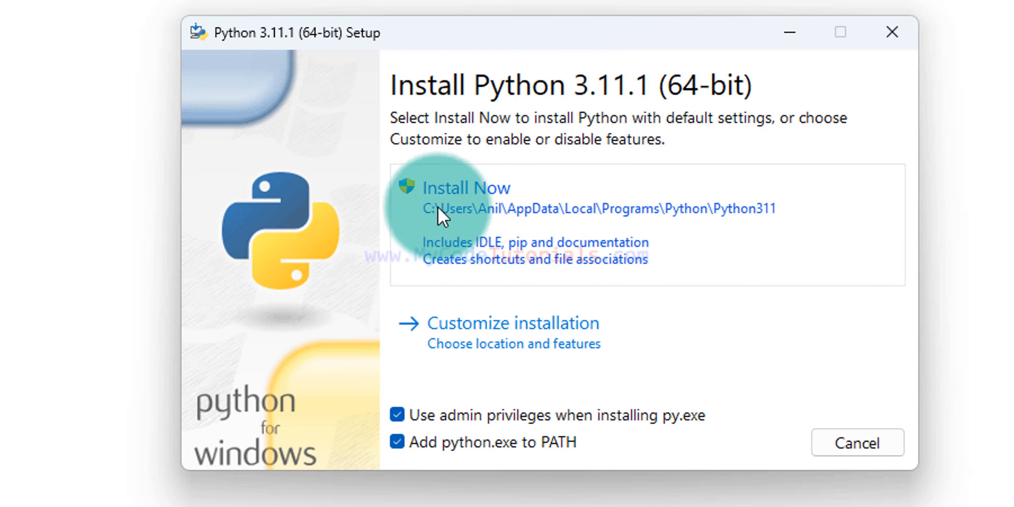
{"action": "left_click", "coordinate": [740, 228]}
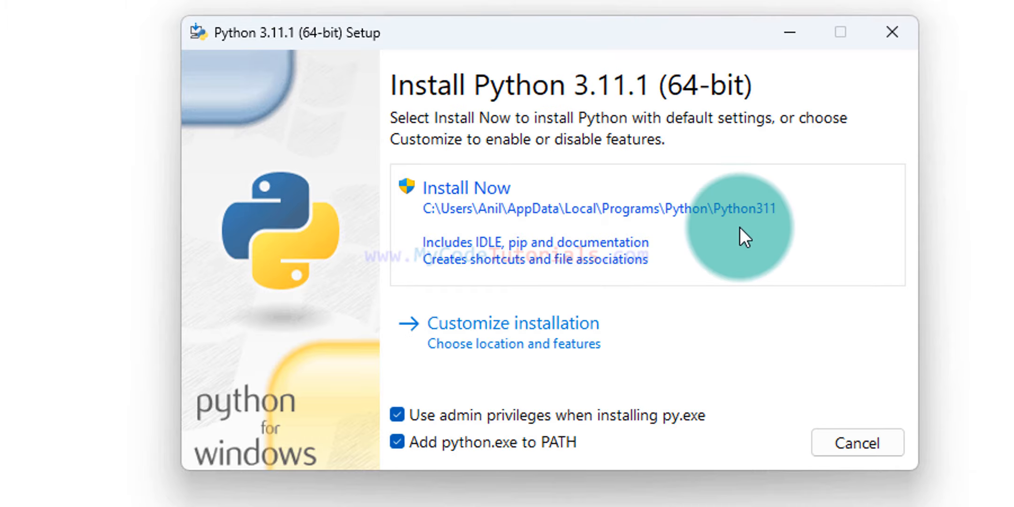
{"action": "left_click", "coordinate": [739, 227]}
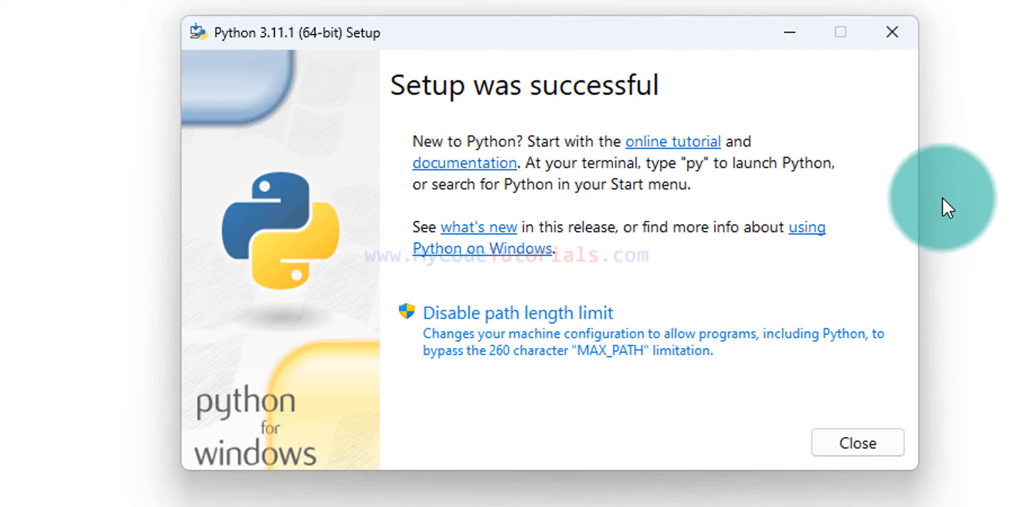
Close the Python setup dialog, the Downloads folder window and the browser
{"action": "left_click", "coordinate": [885, 445]}
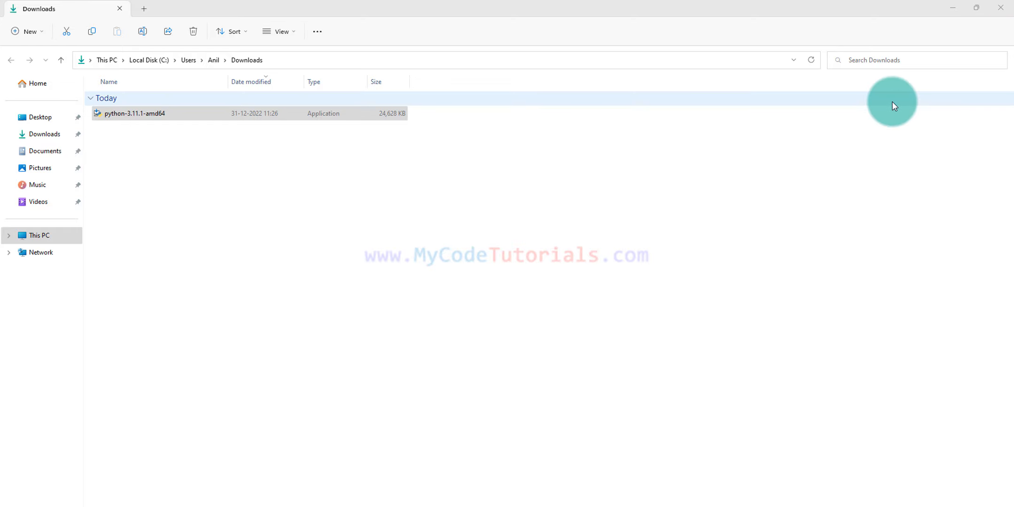
{"action": "left_click", "coordinate": [1001, 8]}
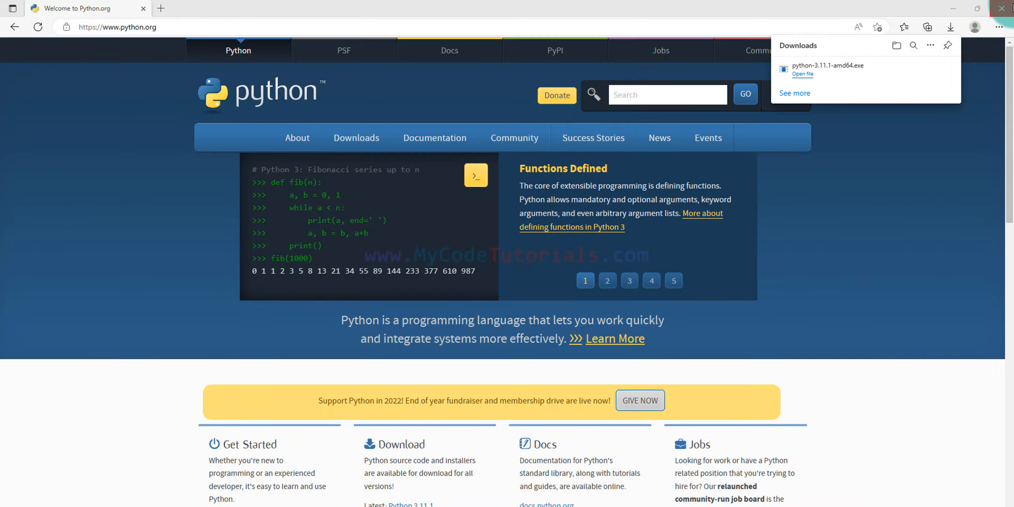
{"action": "left_click", "coordinate": [1001, 8]}
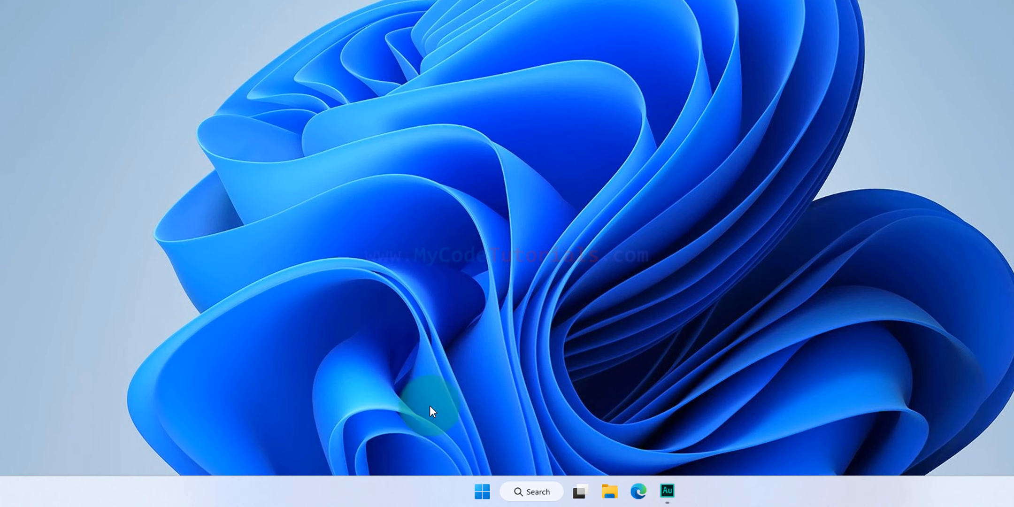
Search the installed apps for python, open IDLE (Python 3.11 64-bit) to check it, and close its shell window
{"action": "left_click", "coordinate": [482, 492]}
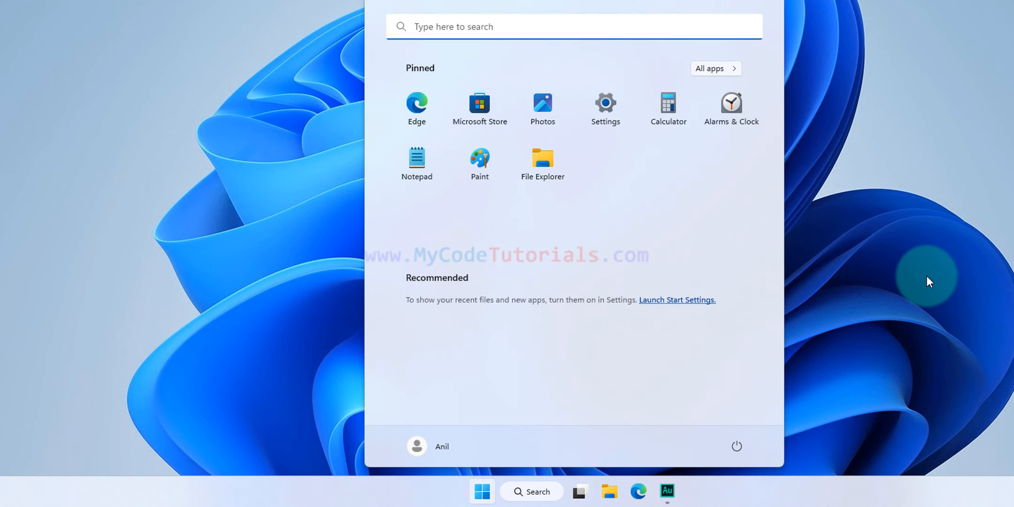
{"action": "type", "text": "python"}
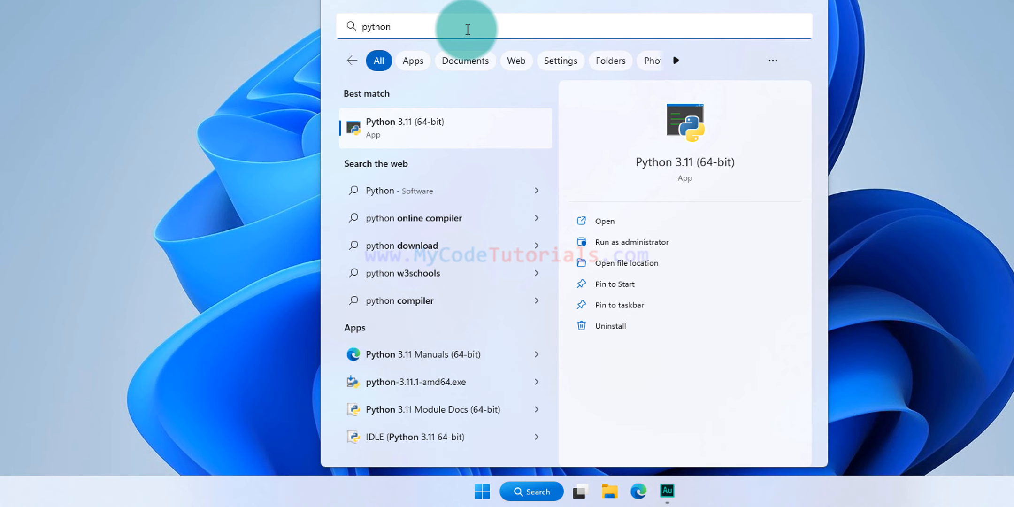
{"action": "left_click", "coordinate": [415, 60]}
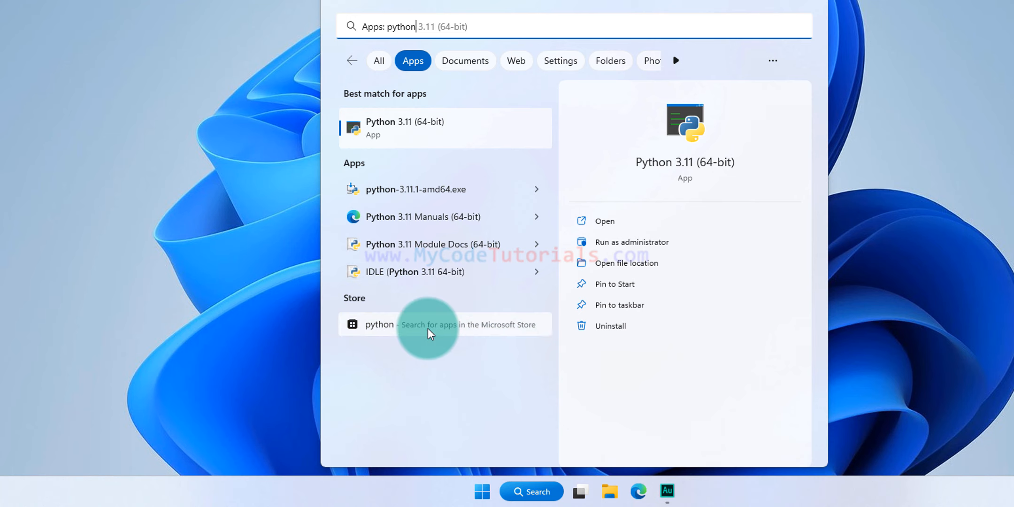
{"action": "left_click", "coordinate": [476, 278]}
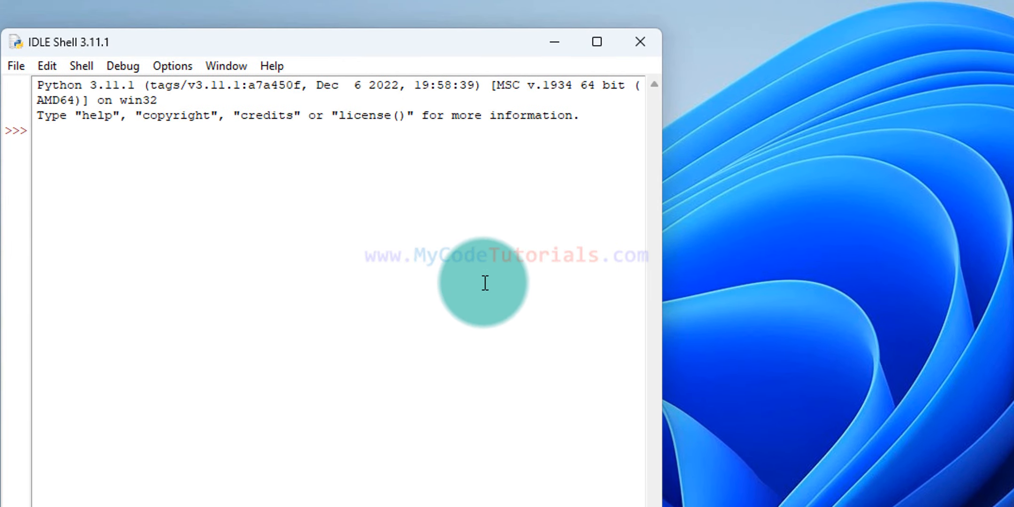
{"action": "left_click", "coordinate": [648, 42]}
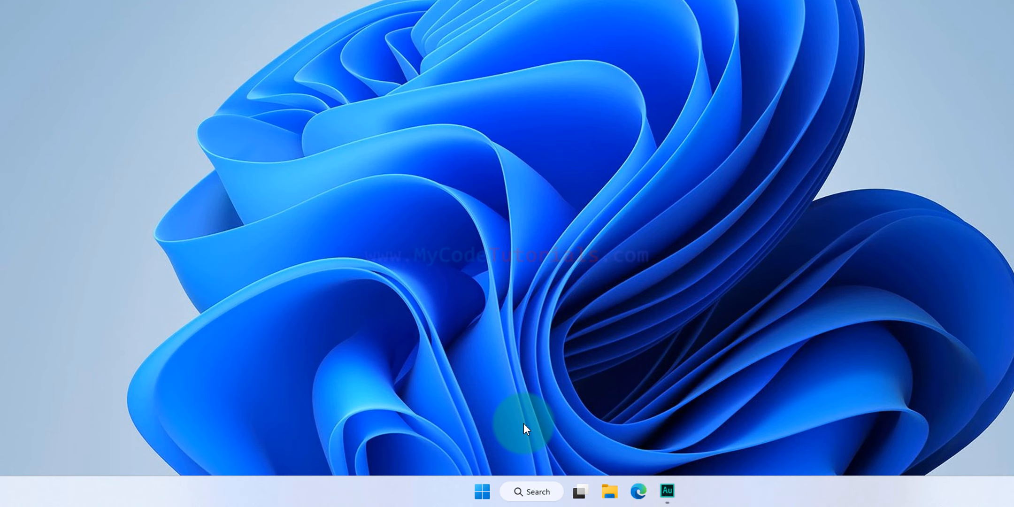
Open Command Prompt, check the installed Python version with python --version, and close the terminal window
{"action": "left_click", "coordinate": [488, 481]}
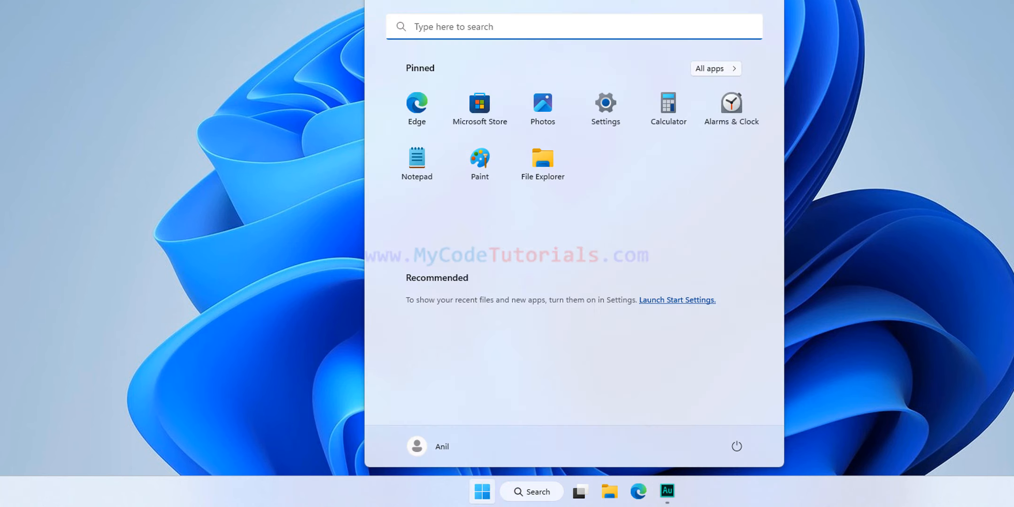
{"action": "type", "text": "cmd"}
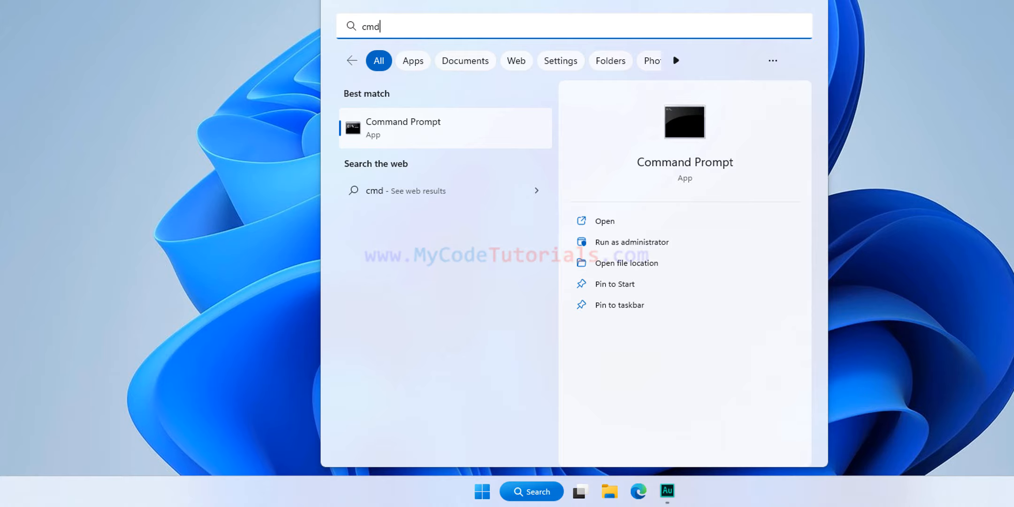
{"action": "left_click", "coordinate": [476, 123]}
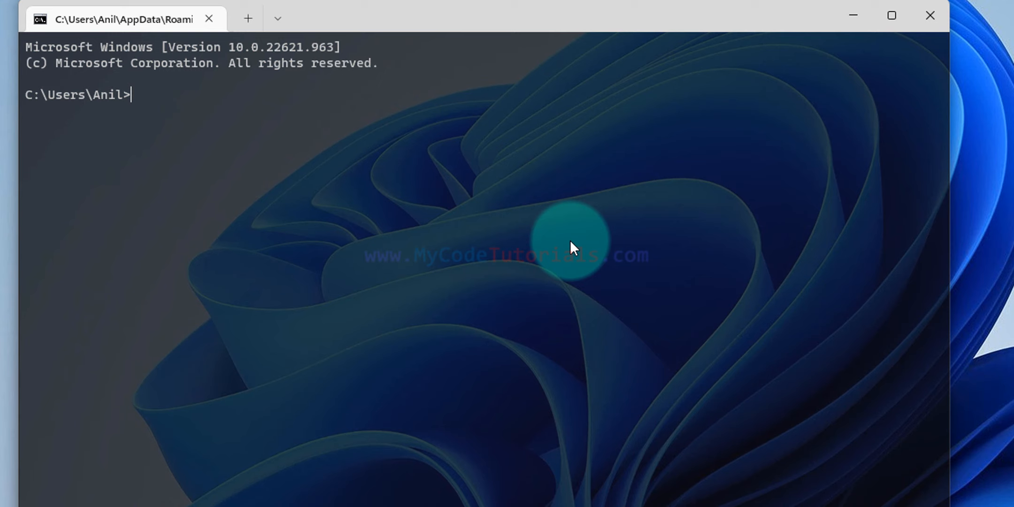
{"action": "type", "text": "python --version"}
{"action": "key", "text": "Return"}
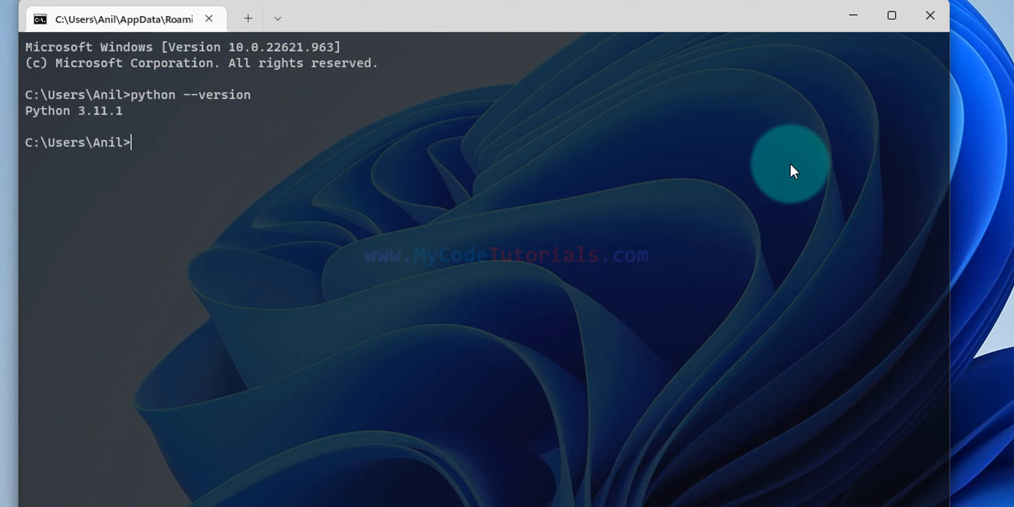
{"action": "left_click", "coordinate": [928, 17]}
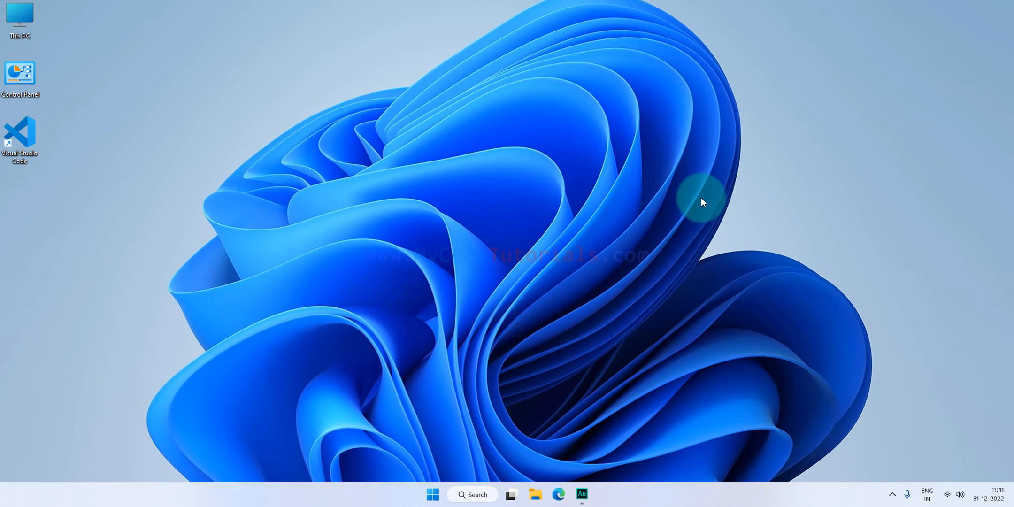